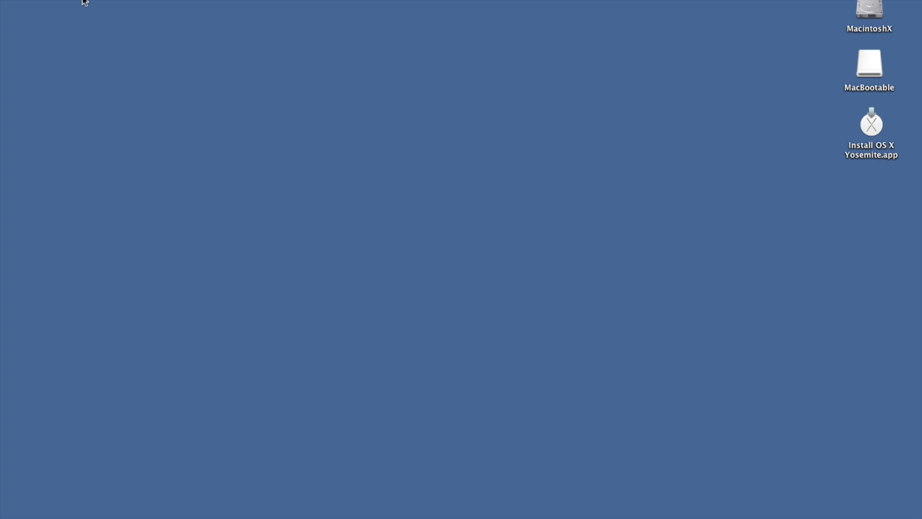
- Check this Mac's OS version and startup disk in About This Mac, then close it
left_click(12, 0)
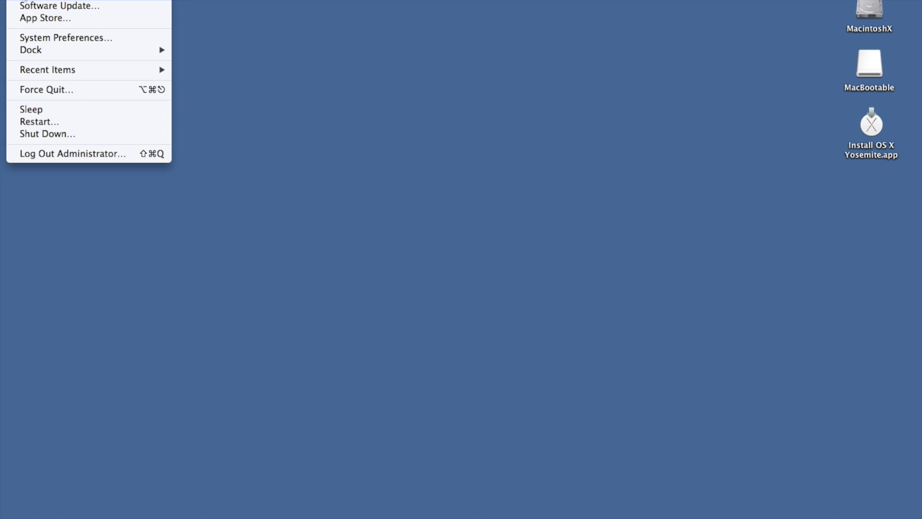
left_click(34, 0)
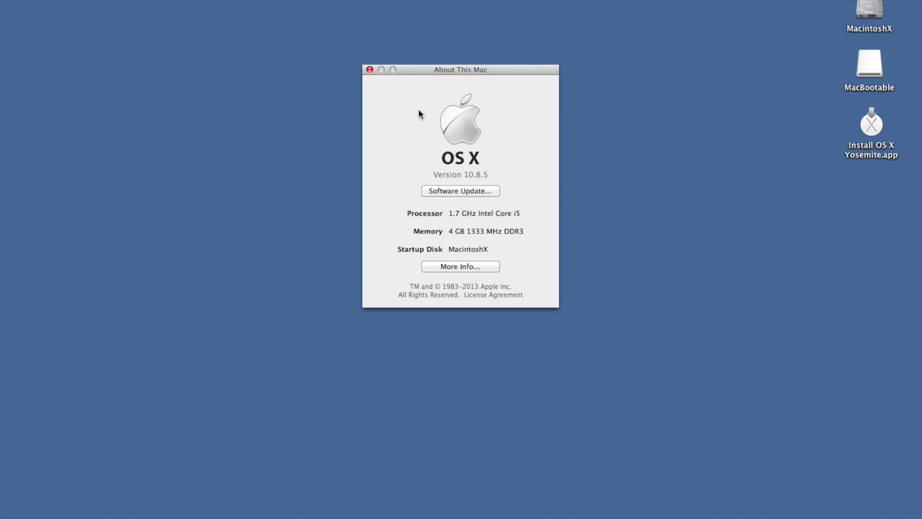
left_click(369, 71)
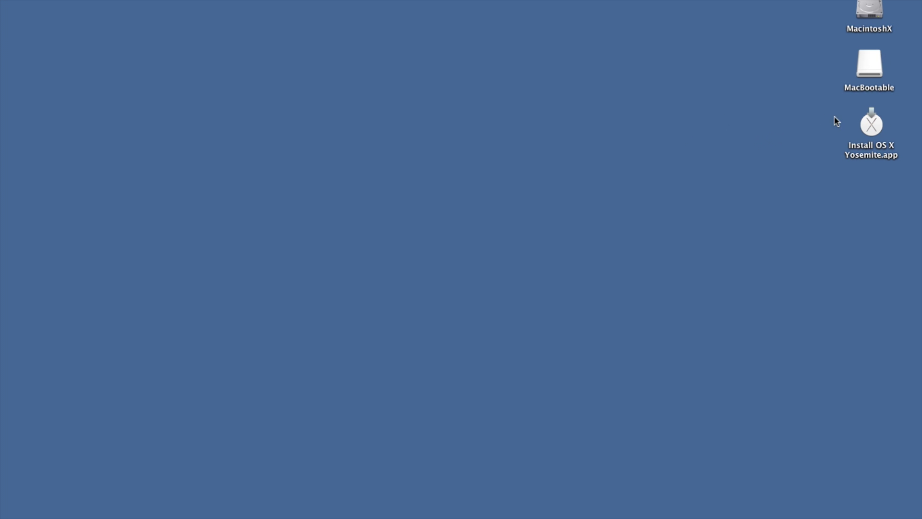
- Select and deselect the Yosemite installer and MacBootable icons on the desktop
left_click(861, 120)
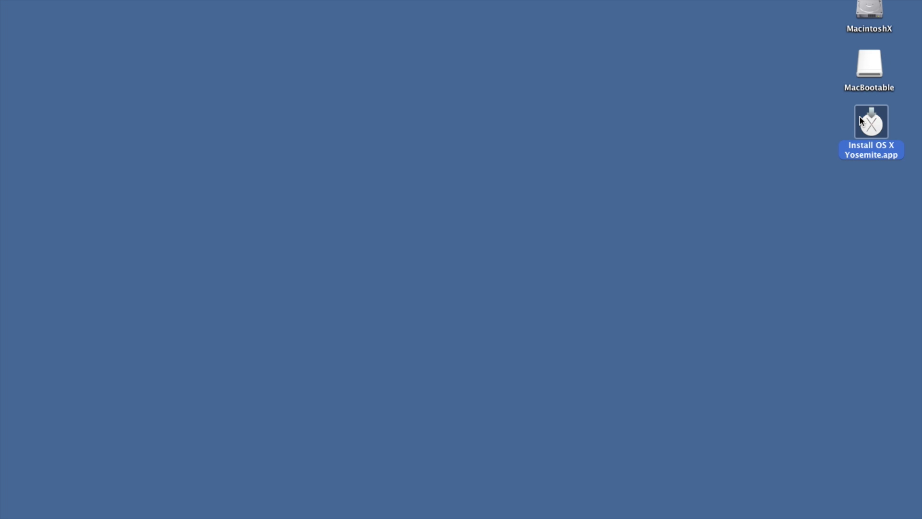
left_click(831, 127)
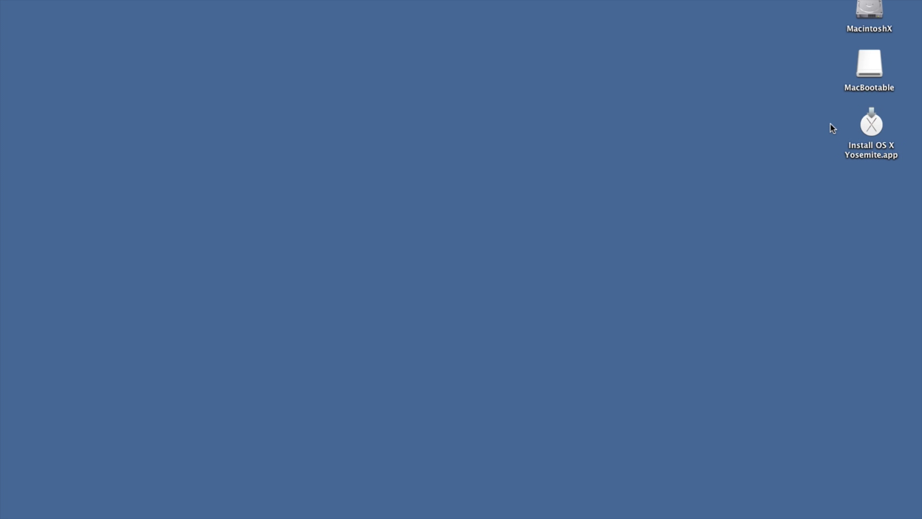
left_click(873, 66)
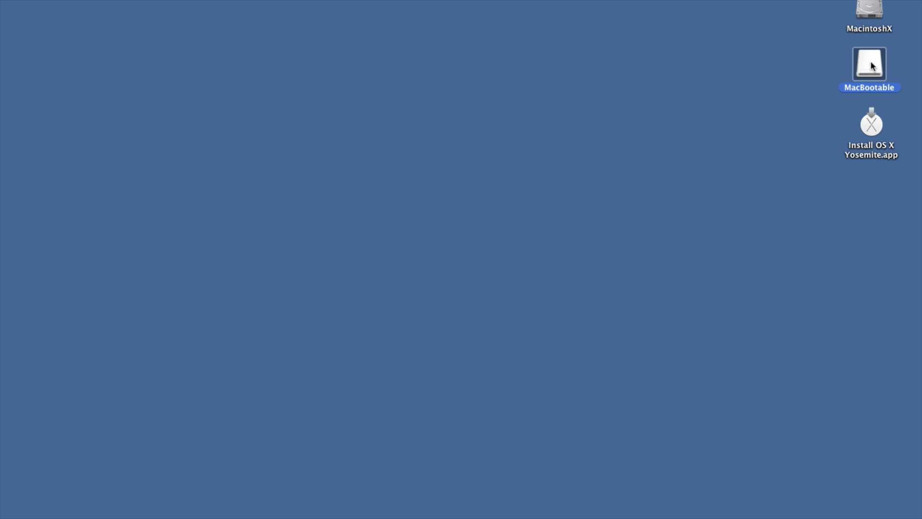
left_click(821, 52)
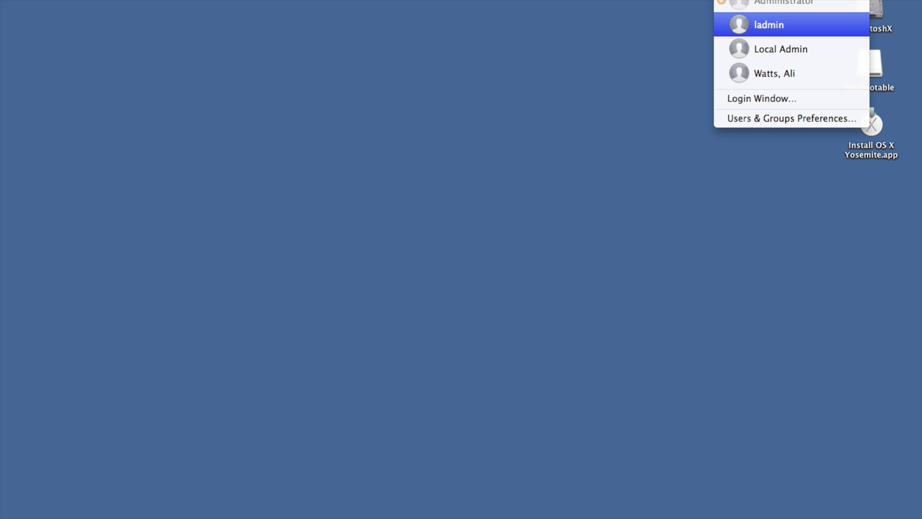
- Launch Disk Utility through a Spotlight search for 'disk'
key("Escape")
key("super+space")
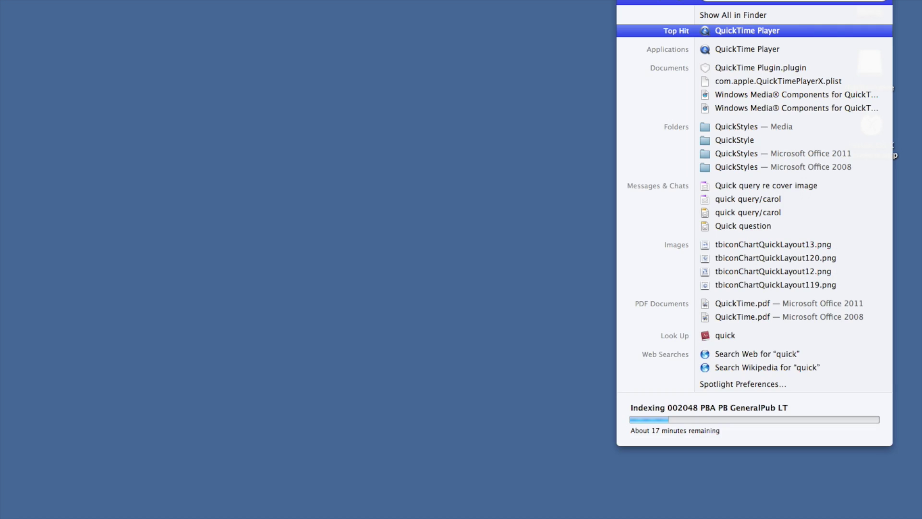
type("disk")
key("Return")
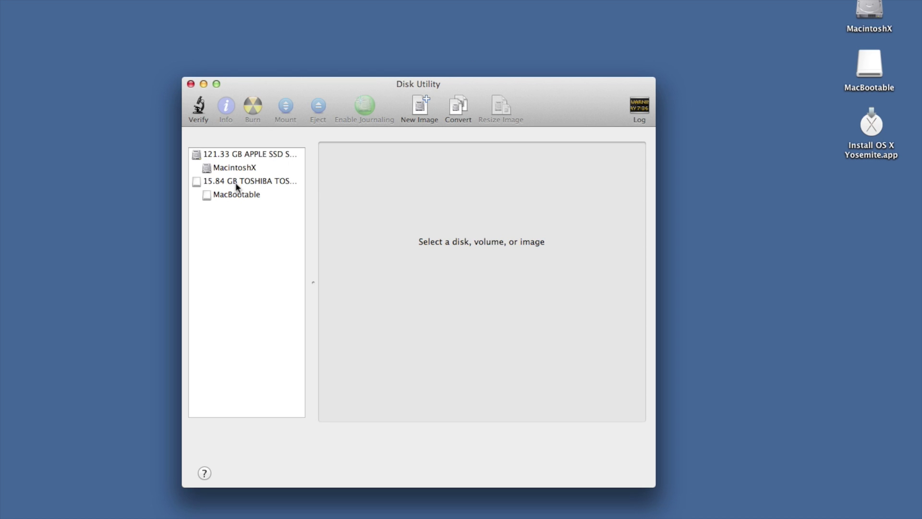
- Erase the 15.84 GB TOSHIBA drive as Mac OS Extended (Journaled), naming it MacBootable
left_click(236, 187)
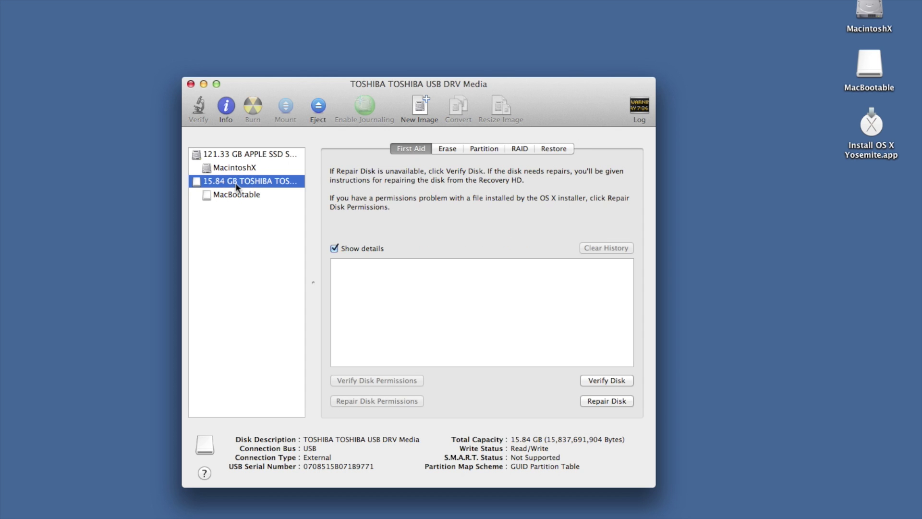
left_click(445, 148)
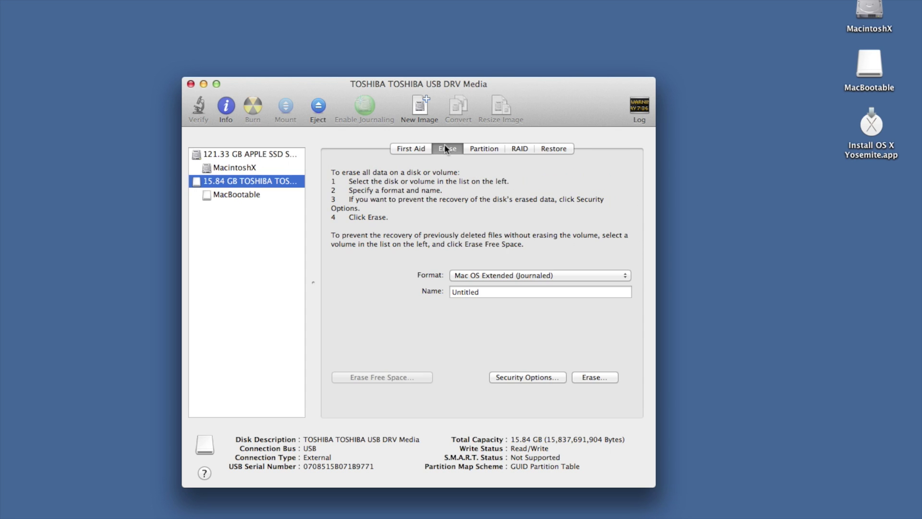
left_click(520, 274)
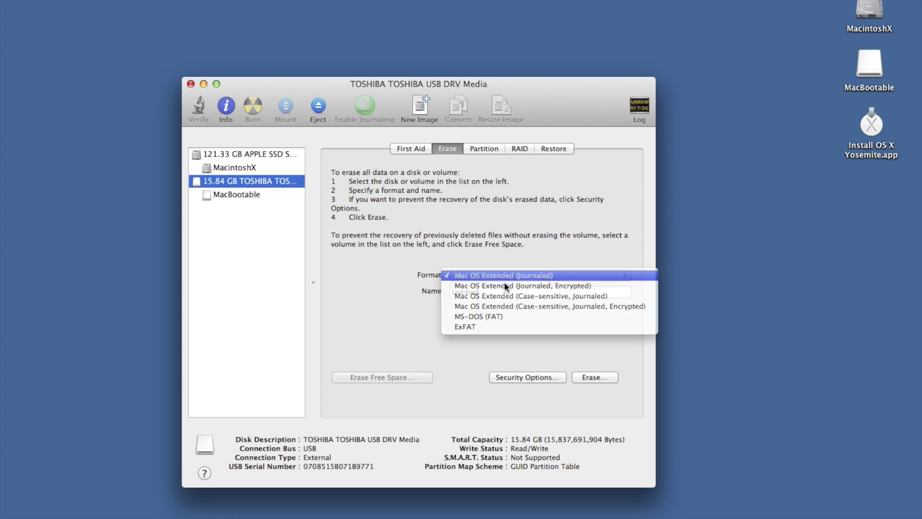
left_click(503, 280)
double_click(495, 292)
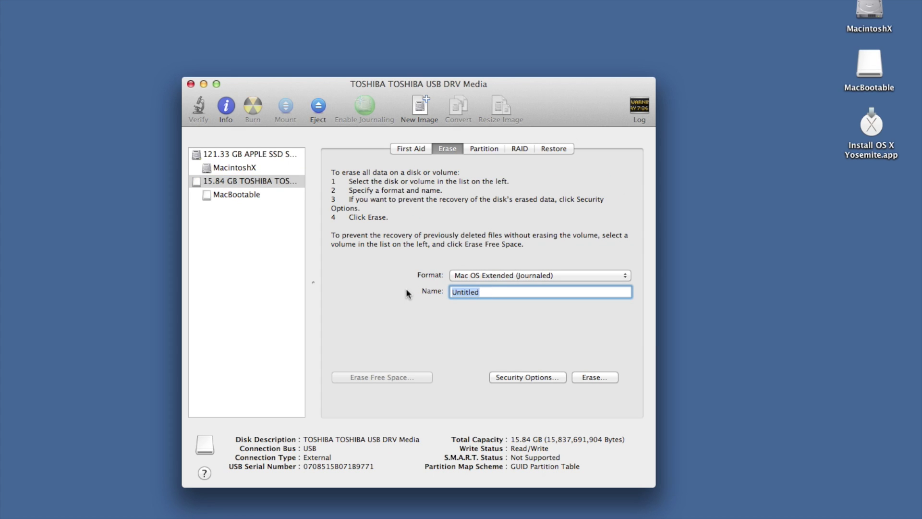
type("MacBootable")
left_click(589, 377)
left_click(522, 224)
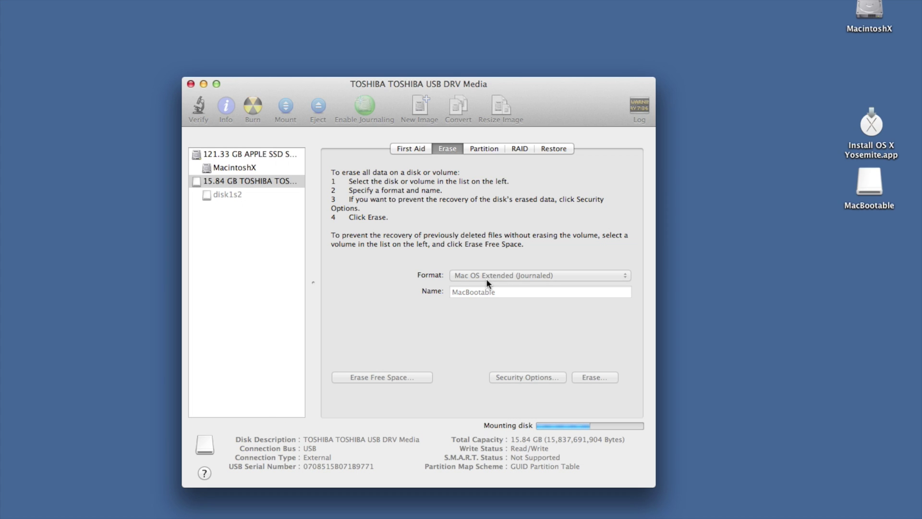
left_click(485, 149)
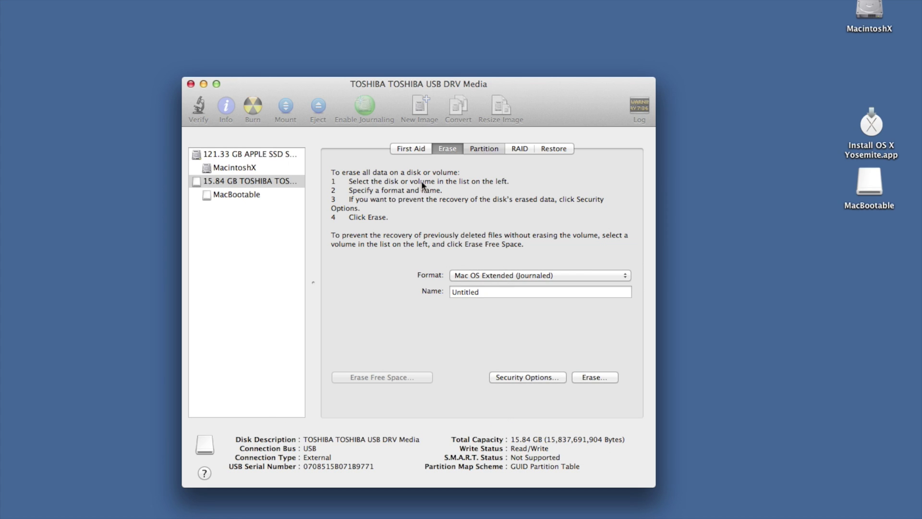
- Close Disk Utility and move the MacBootable icon back above the installer on the desktop
left_click(190, 84)
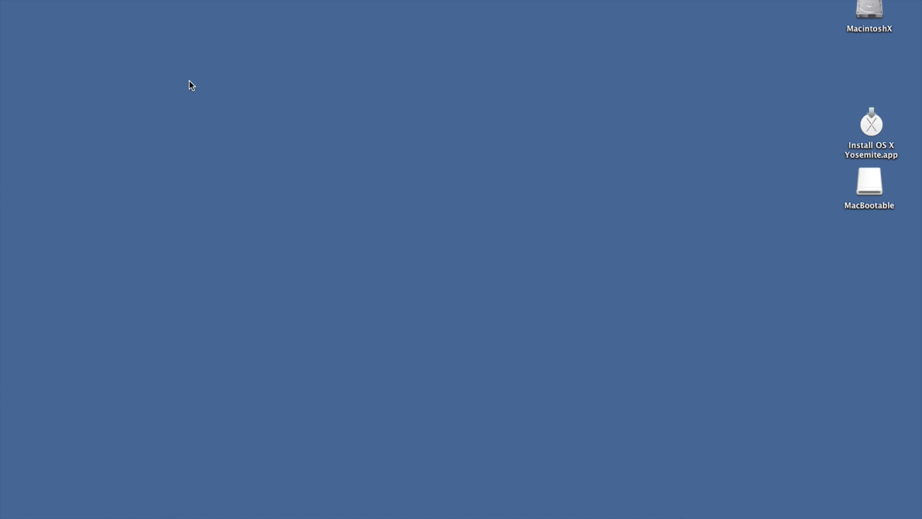
left_click_drag(862, 189, 858, 78)
left_click(824, 90)
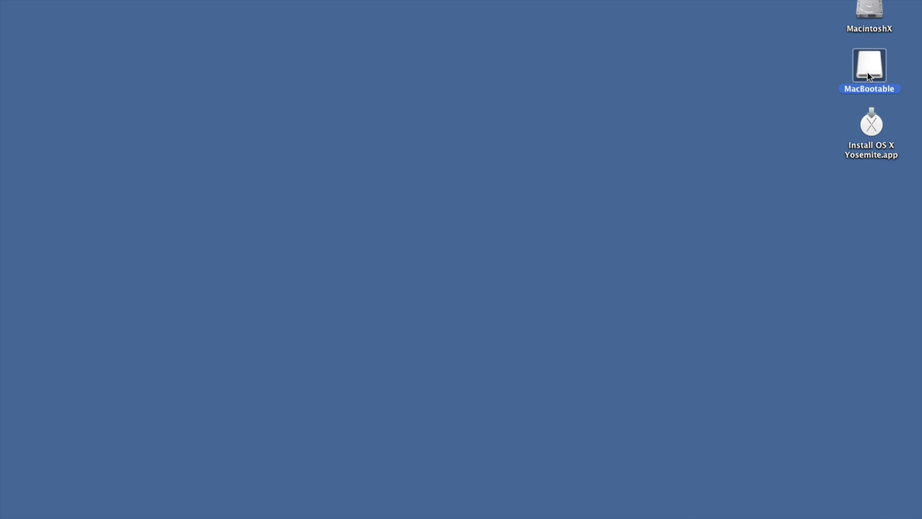
- Launch the Yosemite installer, agree to the license, and pick MacBootable as the destination disk
double_click(872, 125)
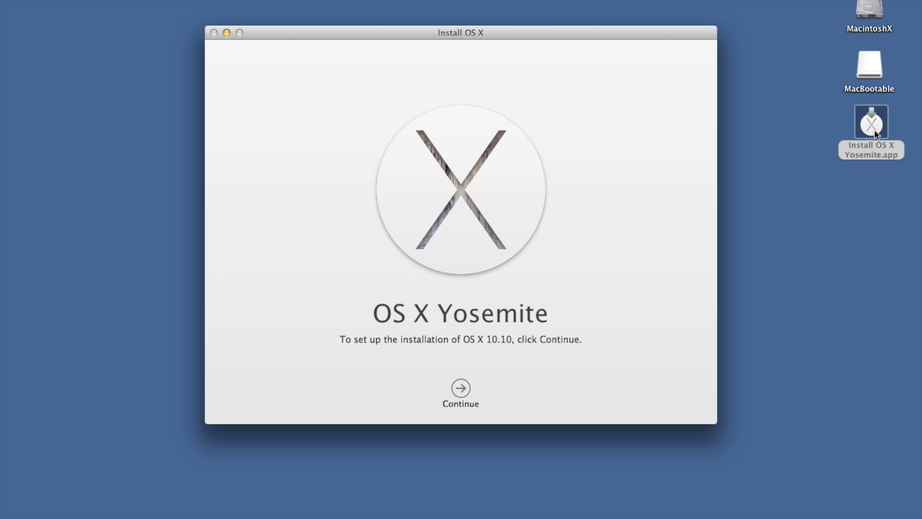
left_click(460, 388)
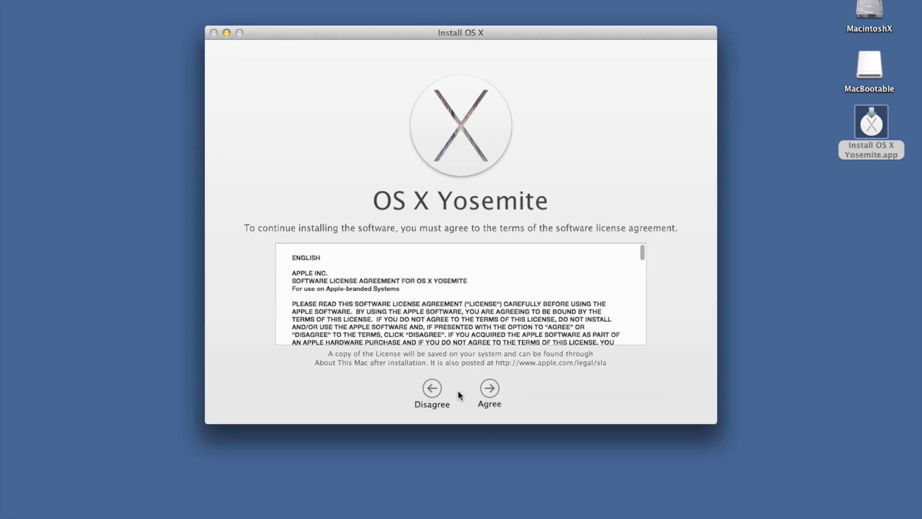
left_click(489, 388)
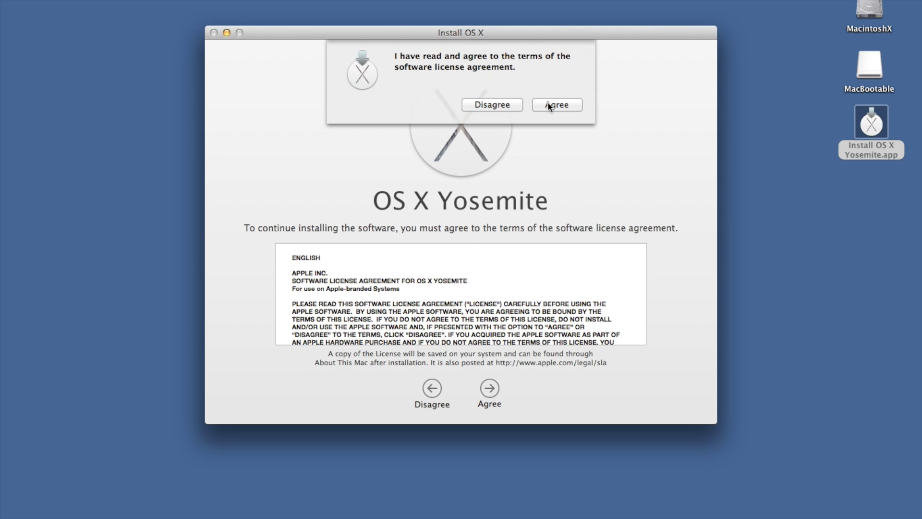
left_click(557, 105)
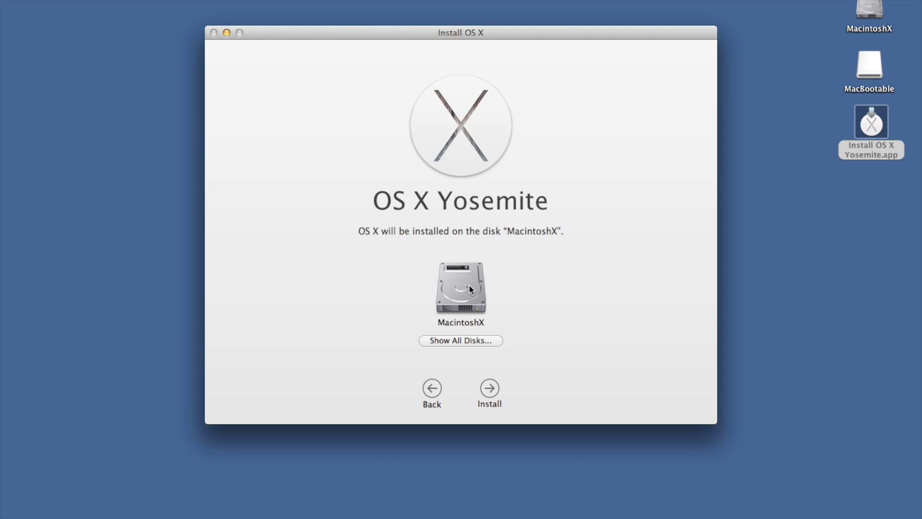
left_click(463, 340)
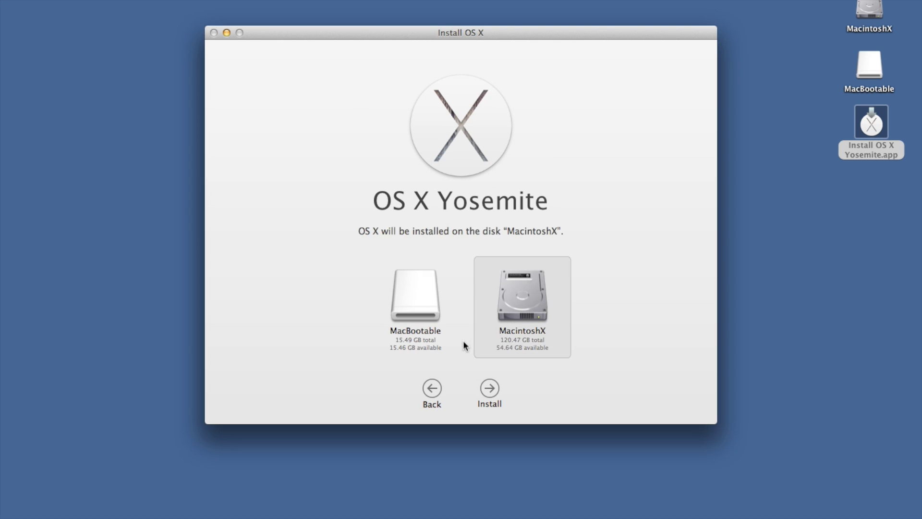
left_click(410, 302)
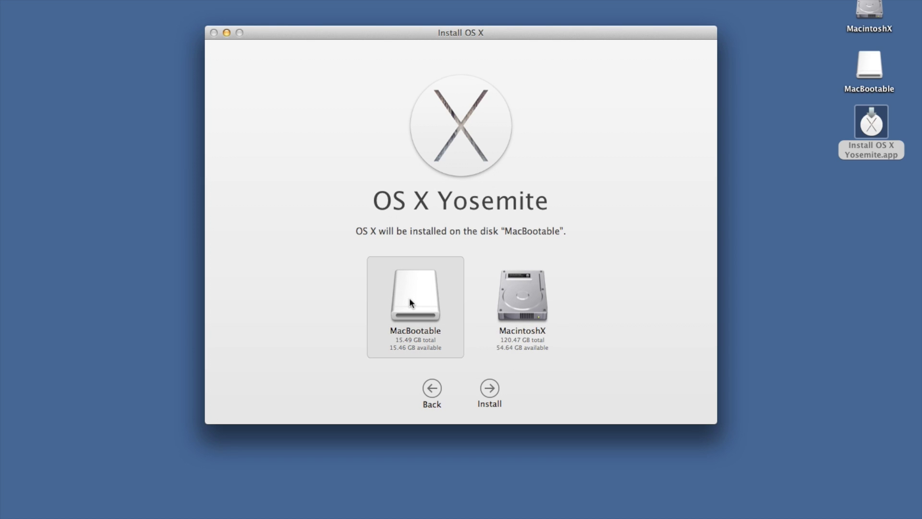
- Start installing onto MacBootable, authorising it with the administrator password
left_click(488, 388)
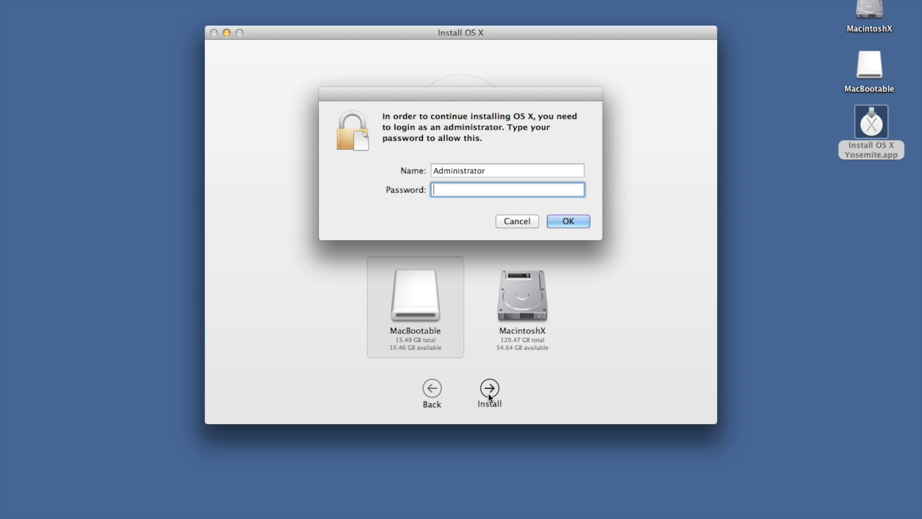
type("•••••••••••")
key("Return")
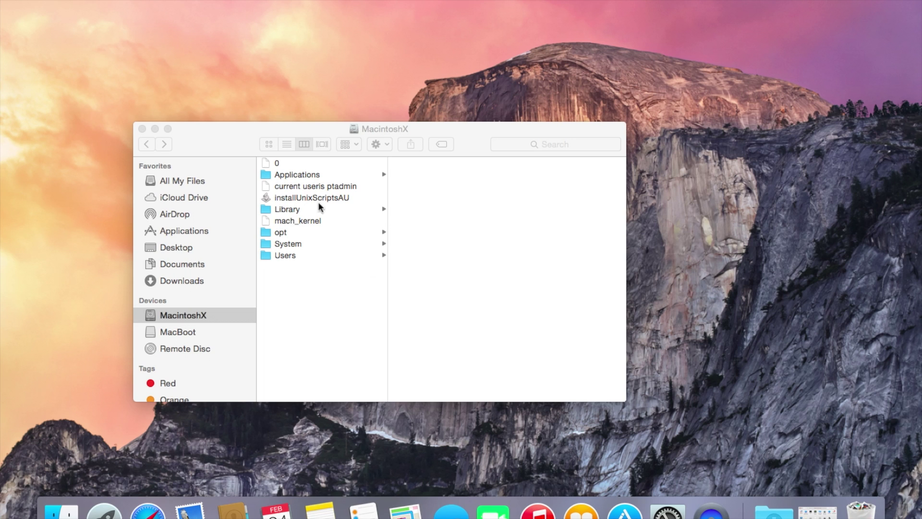
- Compare the folders on MacBoot and MacintoshX in the Finder sidebar, then close the window
left_click_drag(325, 128, 314, 125)
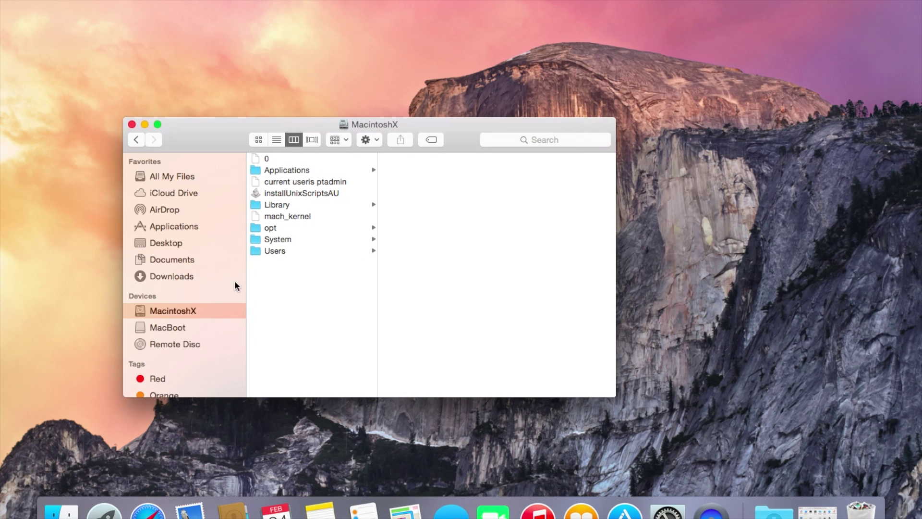
left_click(169, 328)
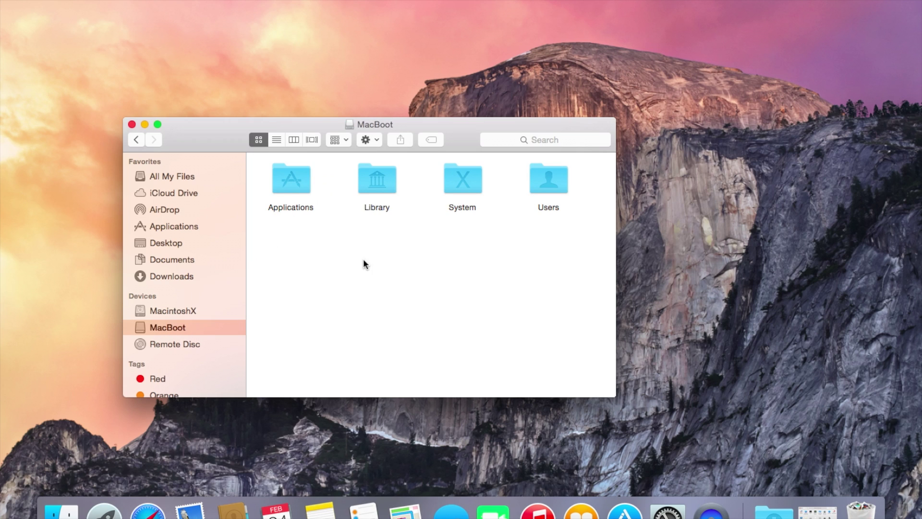
left_click_drag(577, 229, 307, 185)
left_click(178, 310)
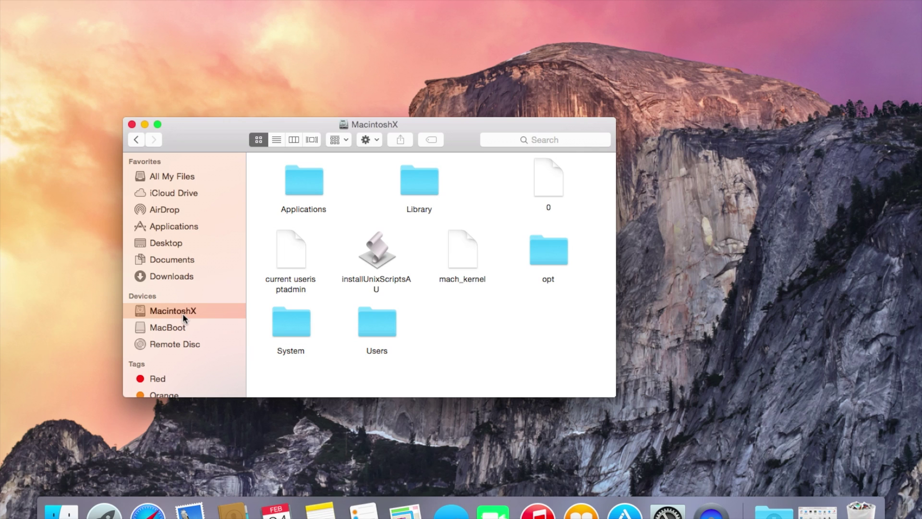
left_click(169, 330)
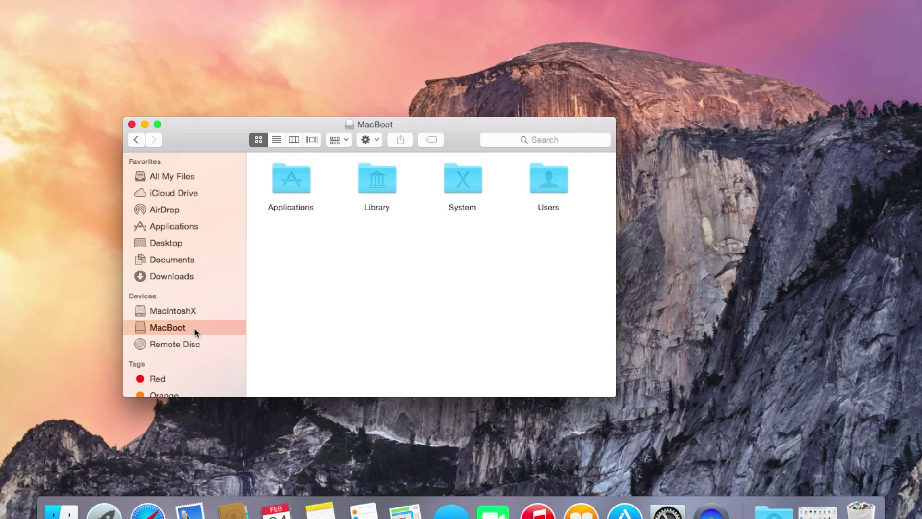
left_click(133, 125)
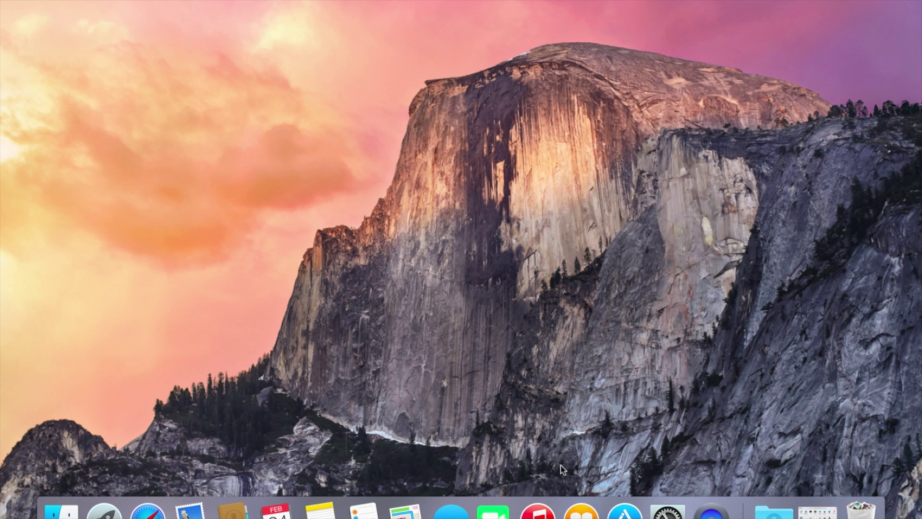
- In System Preferences' Startup Disk pane, select MacintoshX (OS X 10.8.5), then return to Show All
left_click(667, 510)
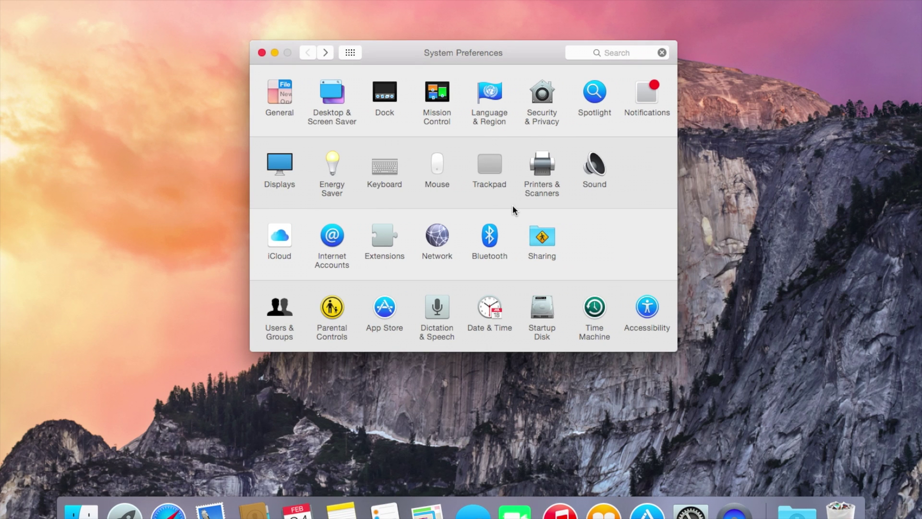
left_click(546, 312)
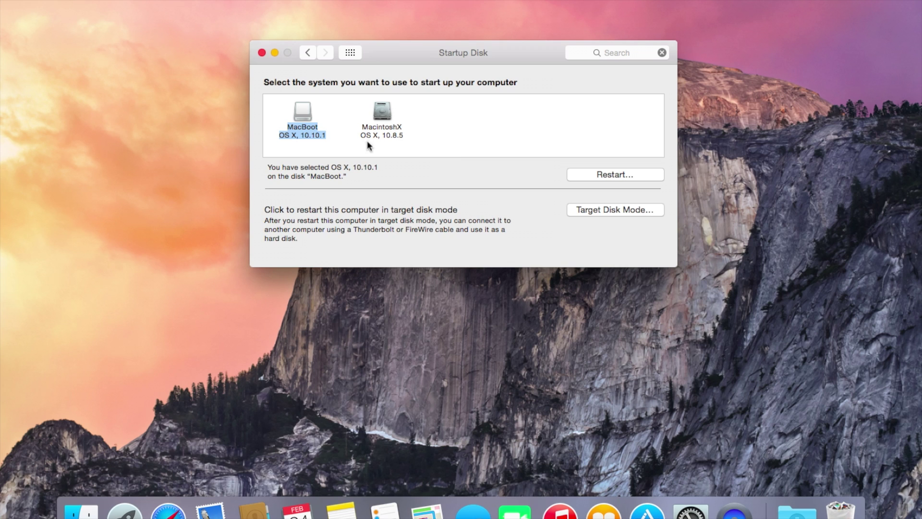
mouse_move(306, 132)
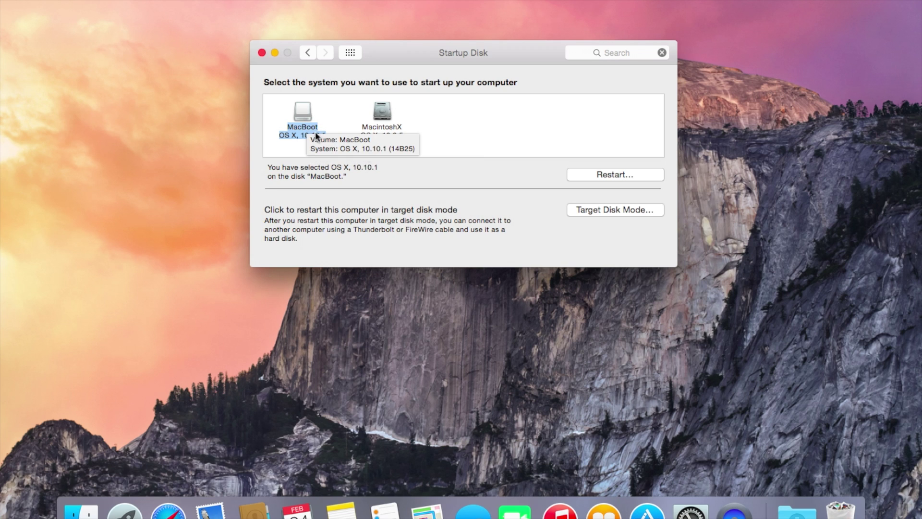
mouse_move(388, 128)
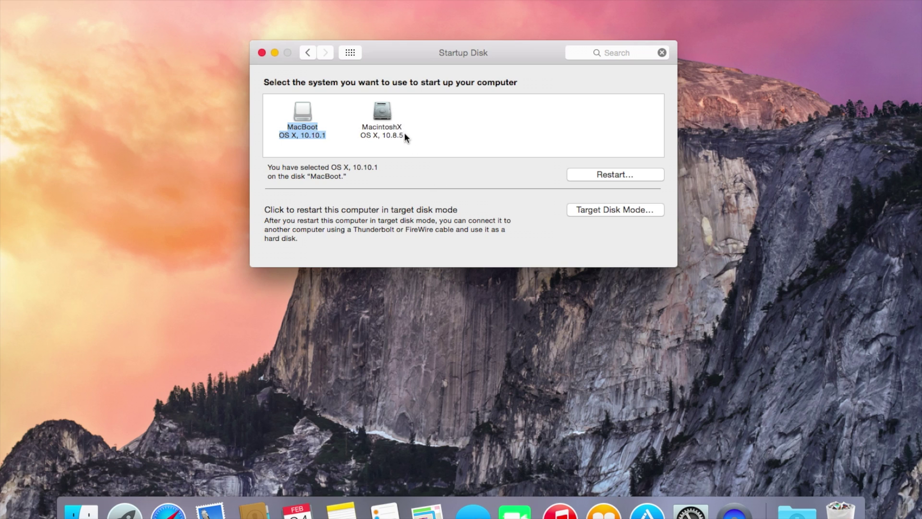
left_click(389, 120)
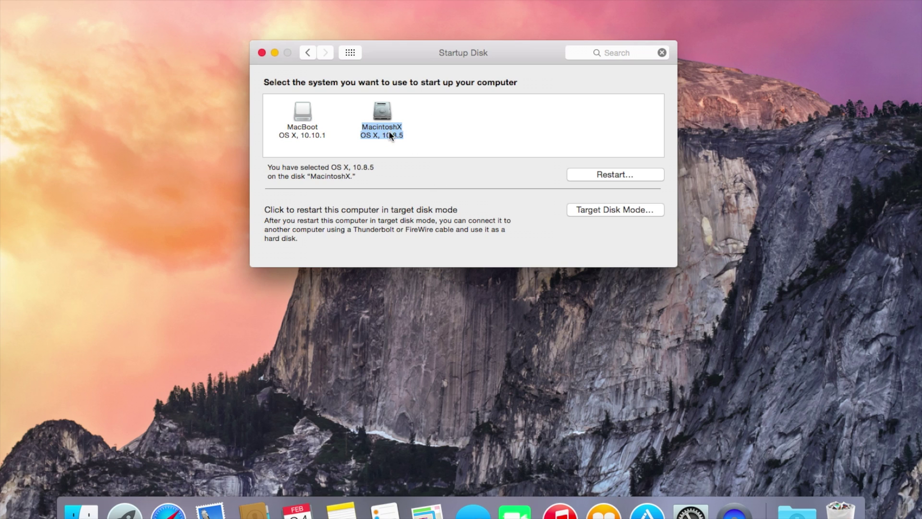
left_click(307, 53)
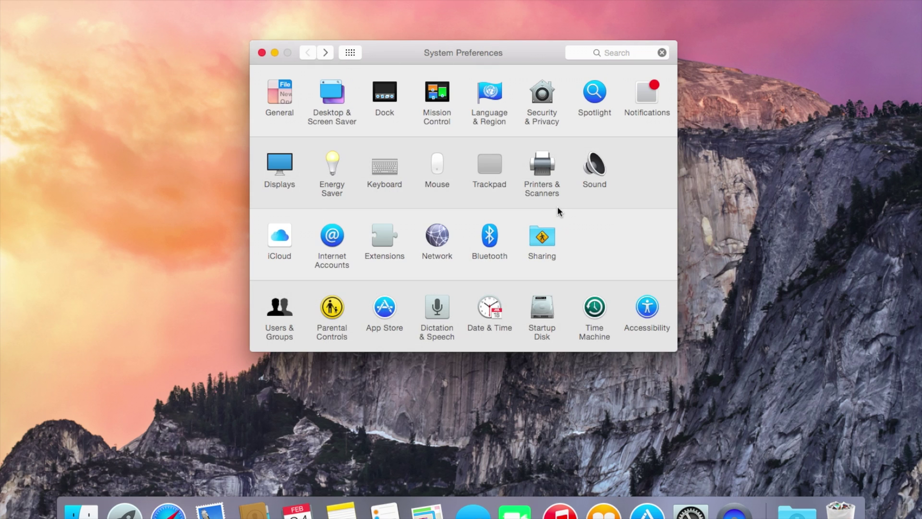
left_click(544, 311)
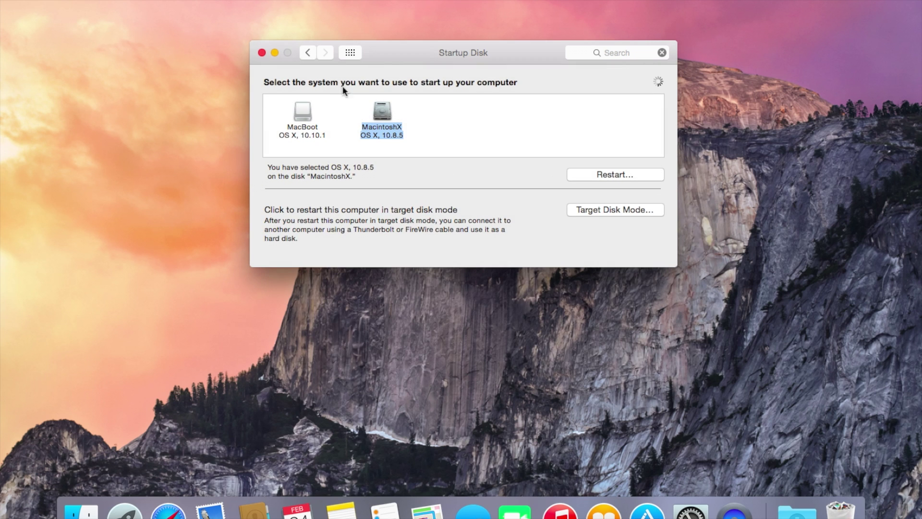
left_click(308, 53)
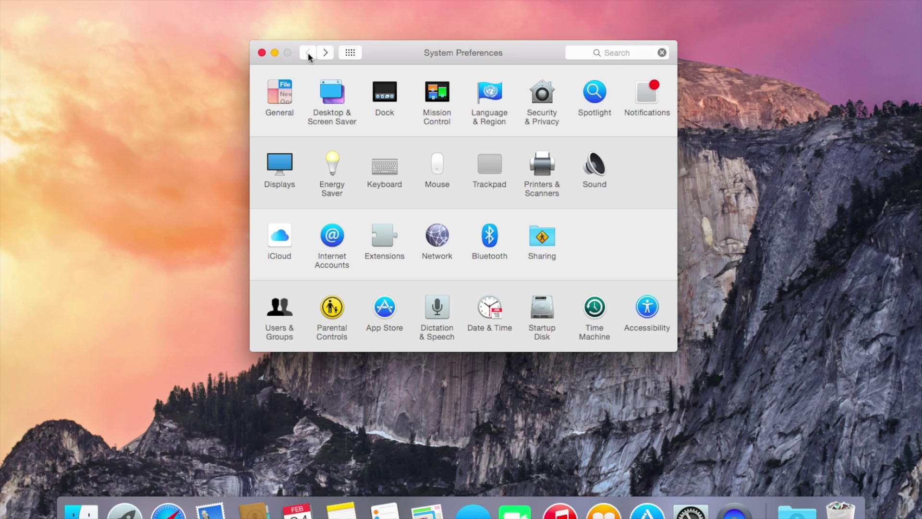
left_click(541, 307)
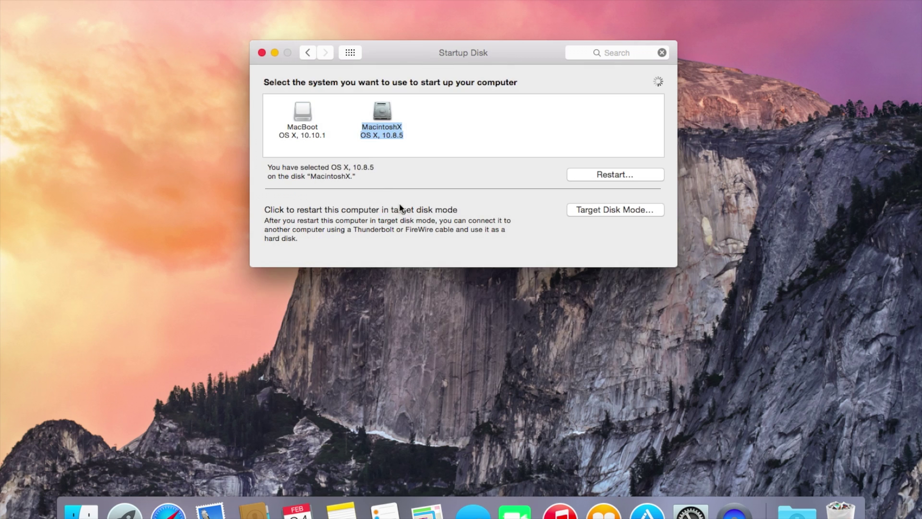
left_click(309, 54)
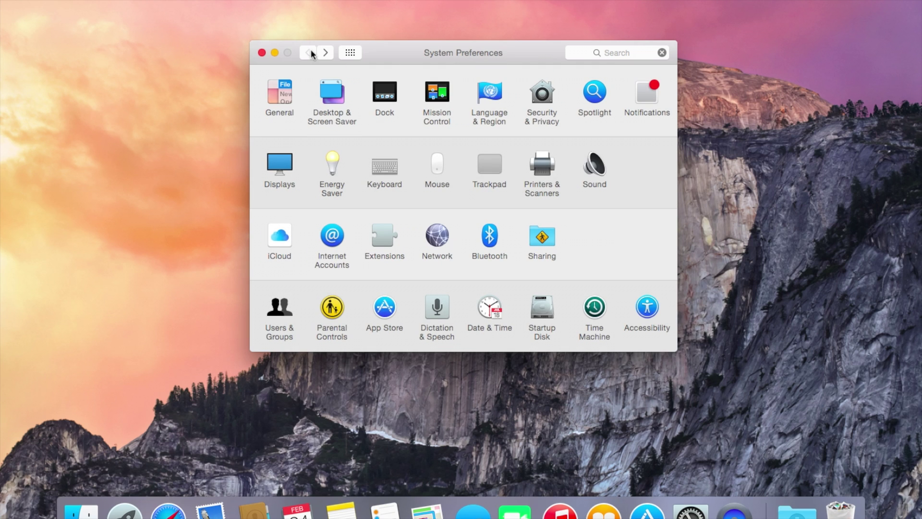